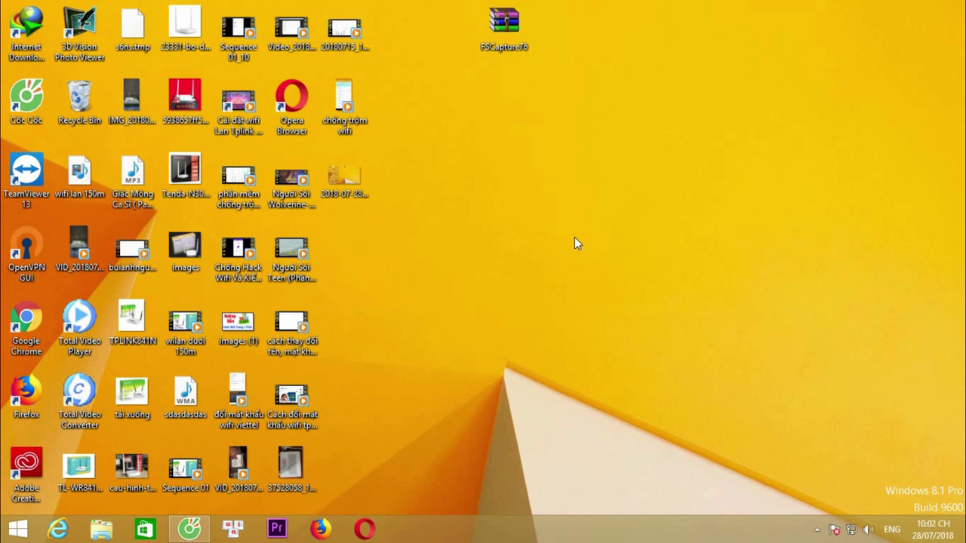
Launch Premiere Pro, find the trial expired, and quit it
click(279, 528)
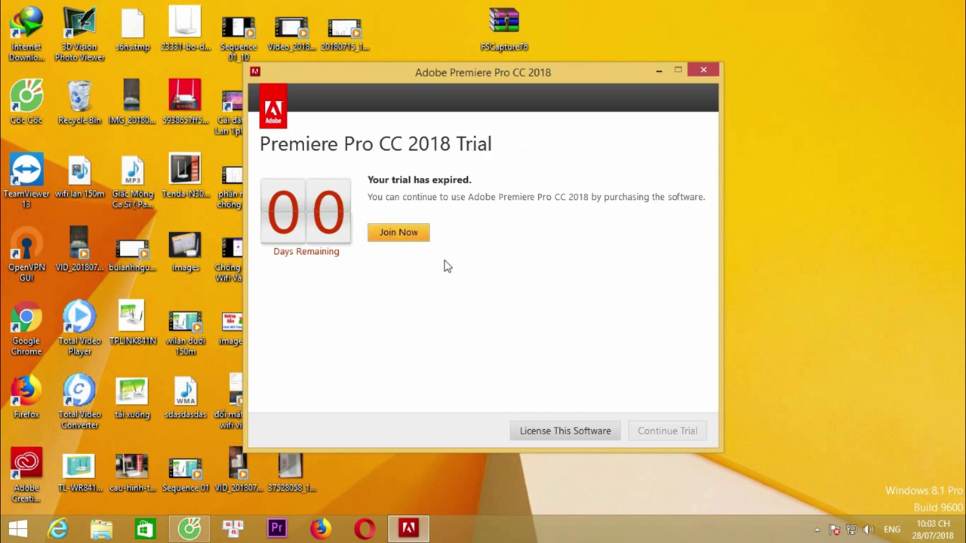
click(699, 72)
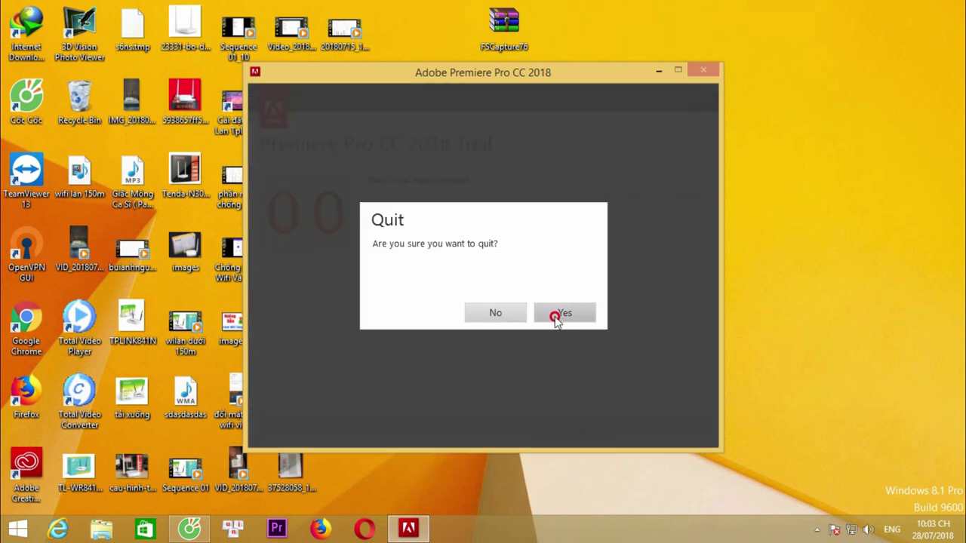
click(556, 317)
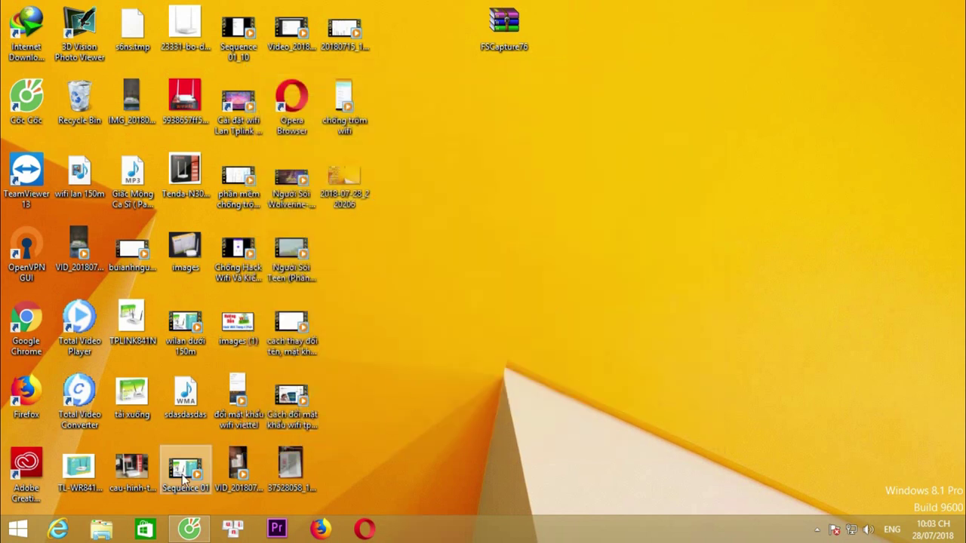
Open the file location of Adobe Premiere Pro CC 2018 from the Start screen's app list
click(19, 533)
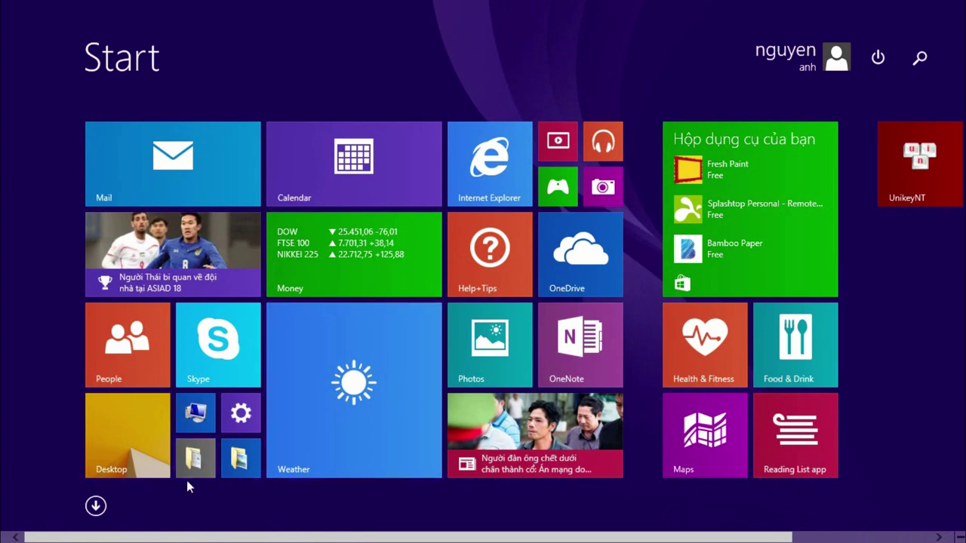
click(96, 506)
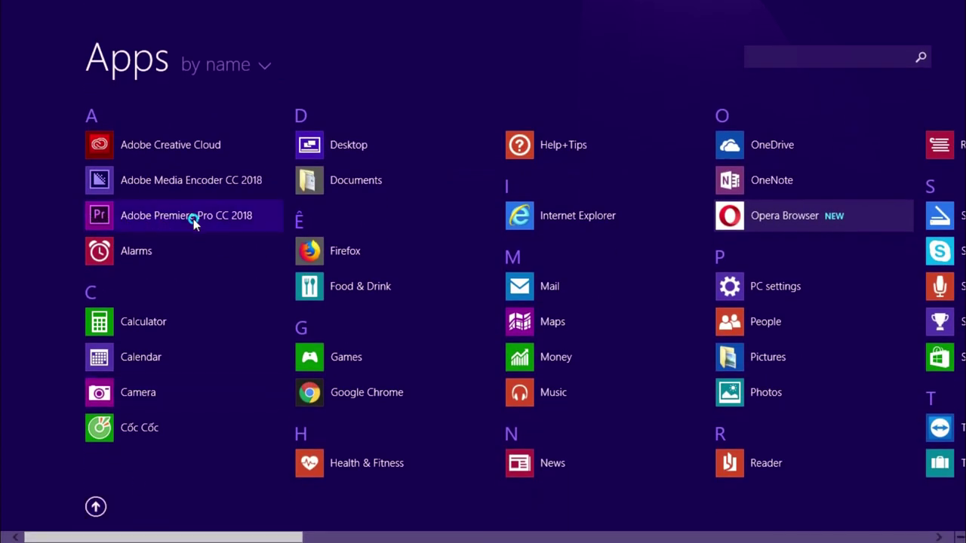
right_click(193, 219)
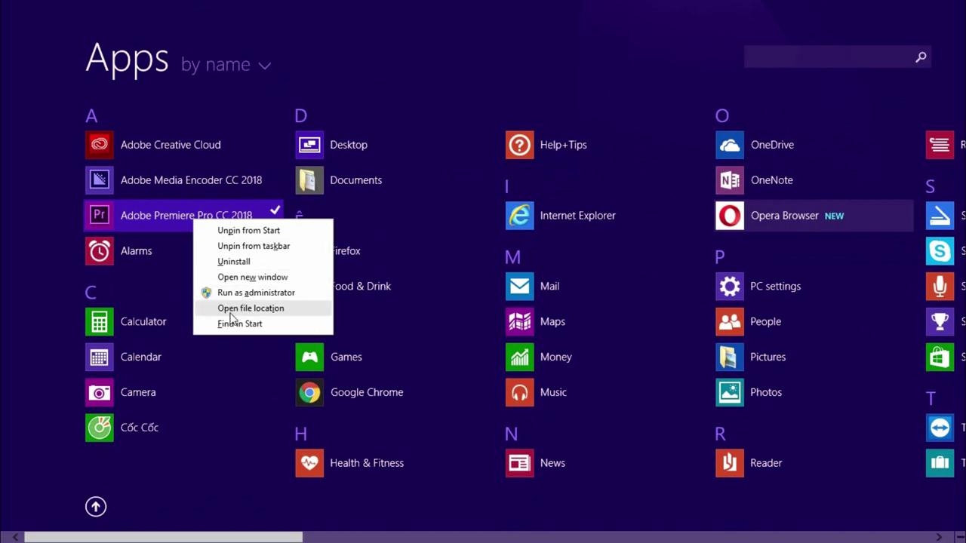
click(260, 308)
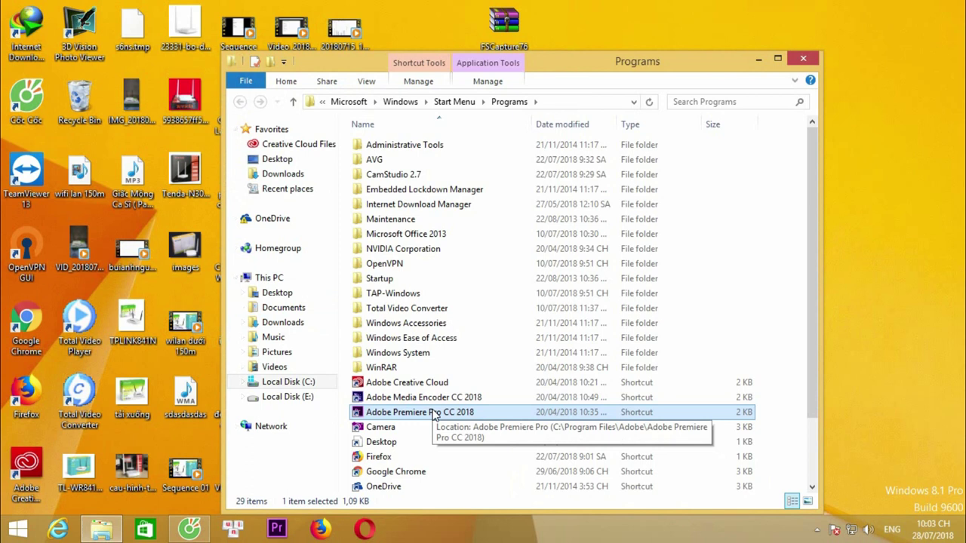
Go from the Premiere Pro shortcut to its installation folder under Program Files\Adobe
right_click(433, 416)
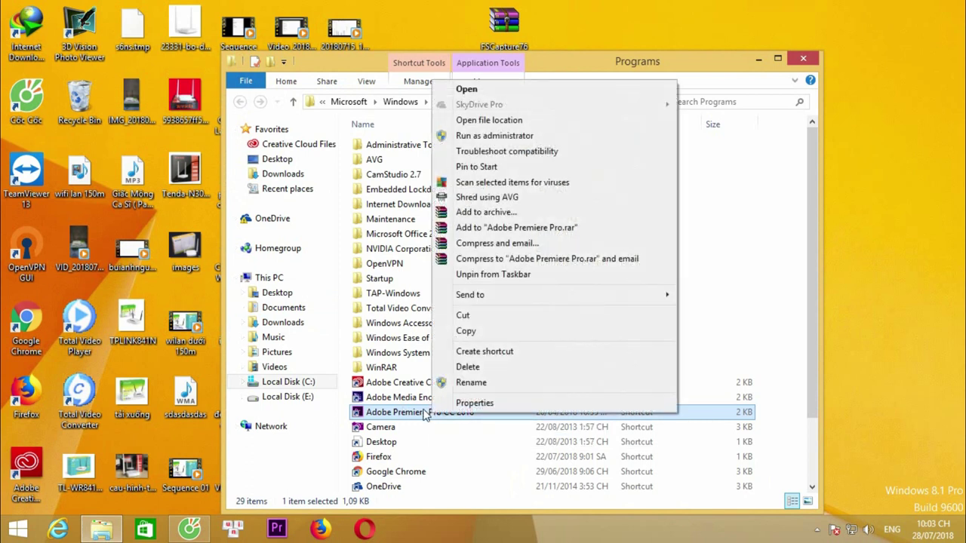
click(400, 416)
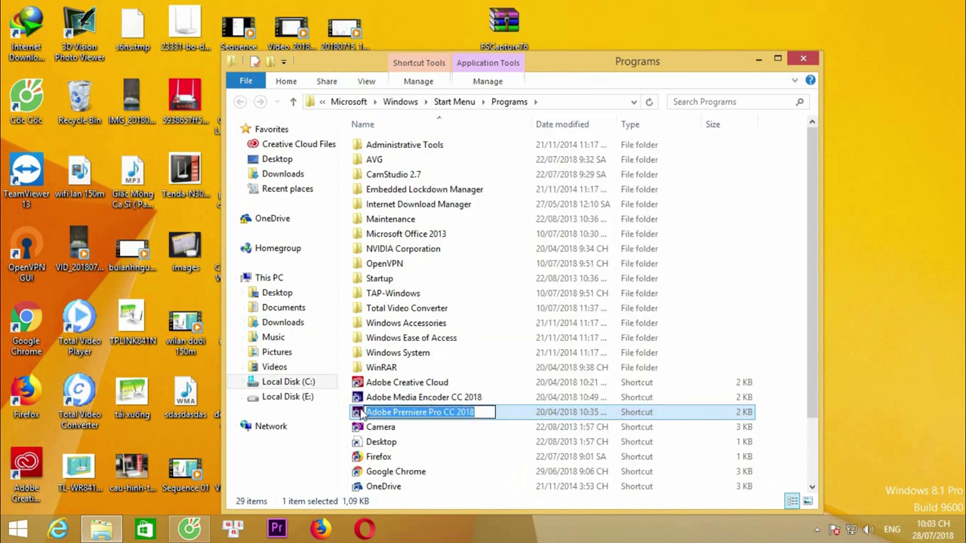
click(359, 412)
right_click(389, 412)
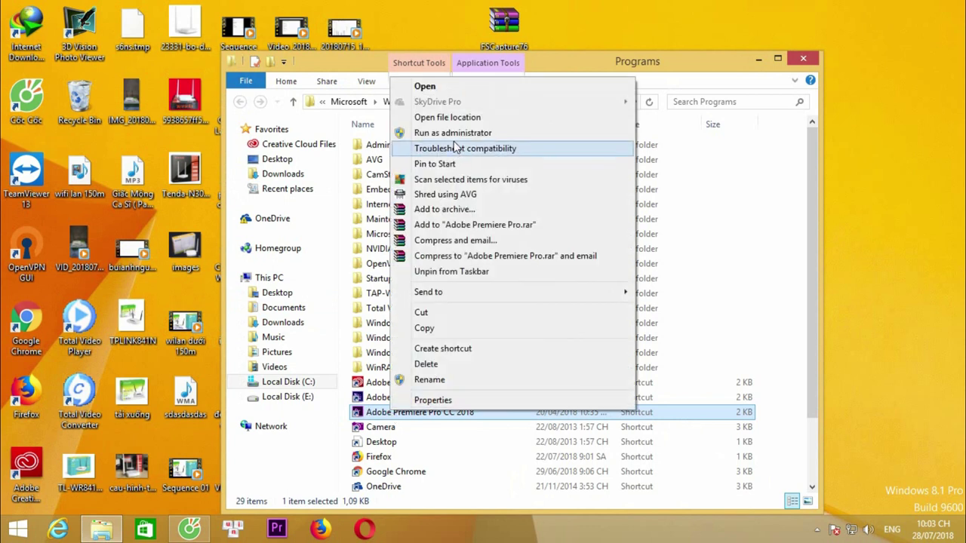
click(447, 117)
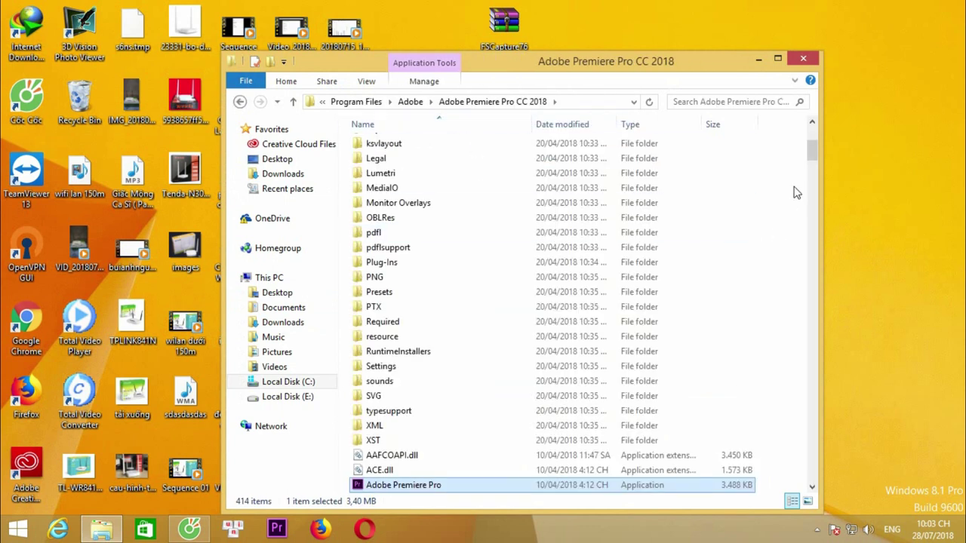
Open the AMT folder at the top of the installation folder
scroll(813, 150, up, 1)
drag(813, 150, 813, 135)
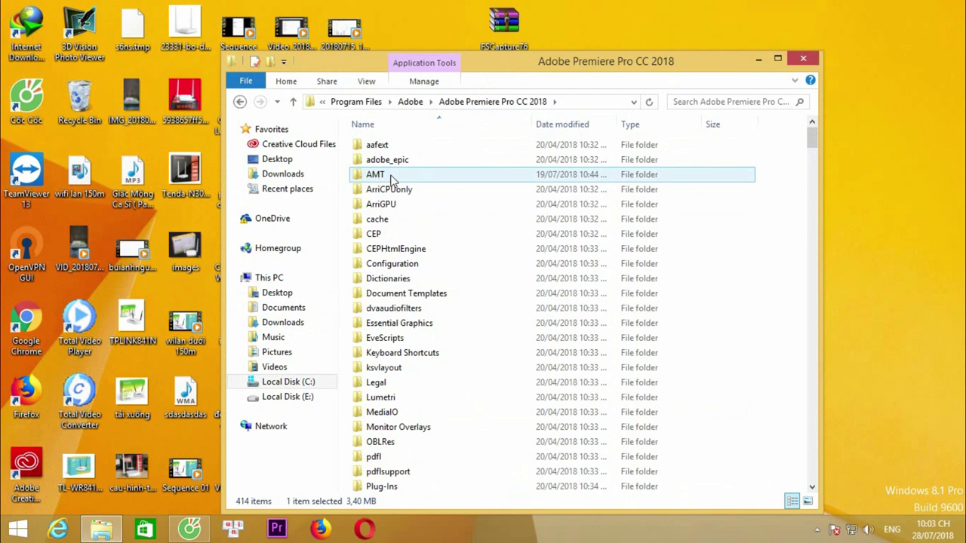
mouse_move(402, 179)
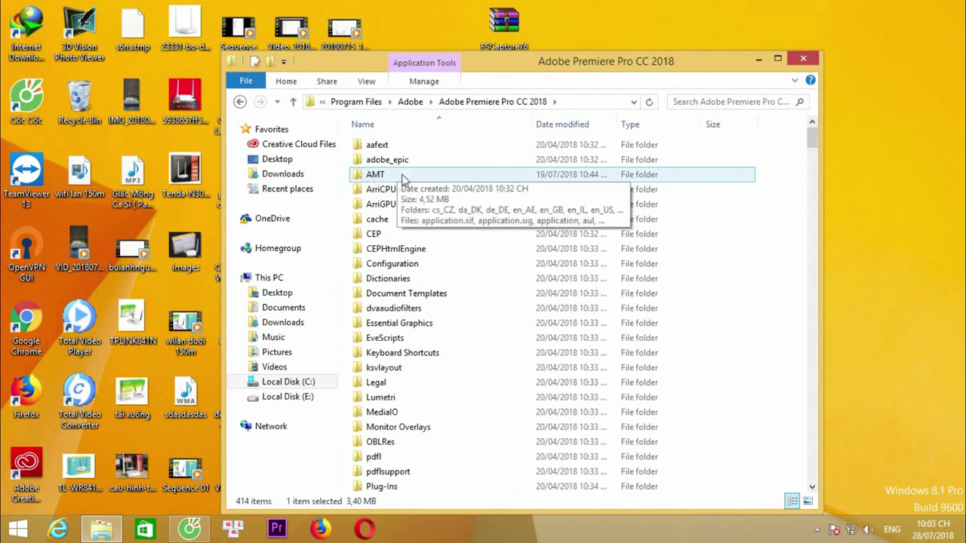
double_click(408, 180)
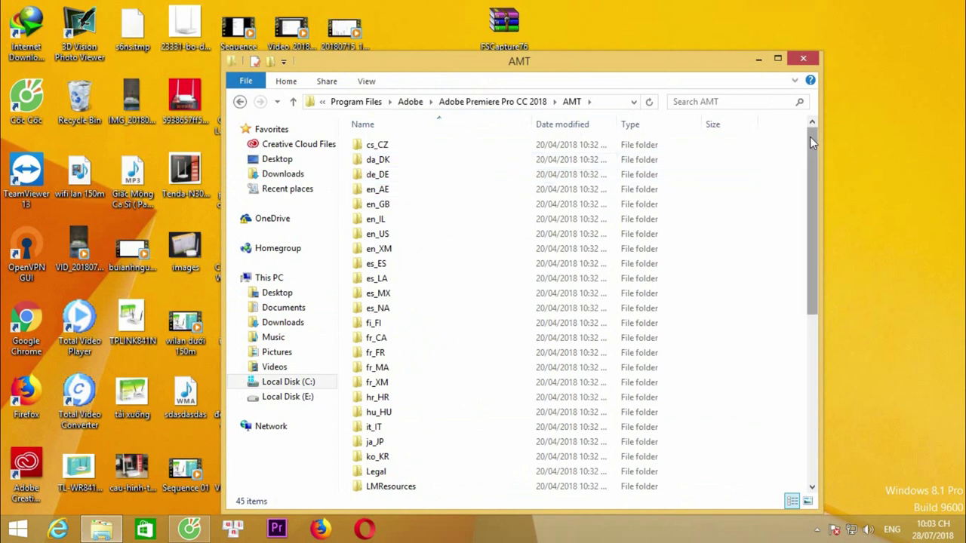
Move the application XML file from AMT to the desktop, granting administrator permission
drag(812, 143, 820, 355)
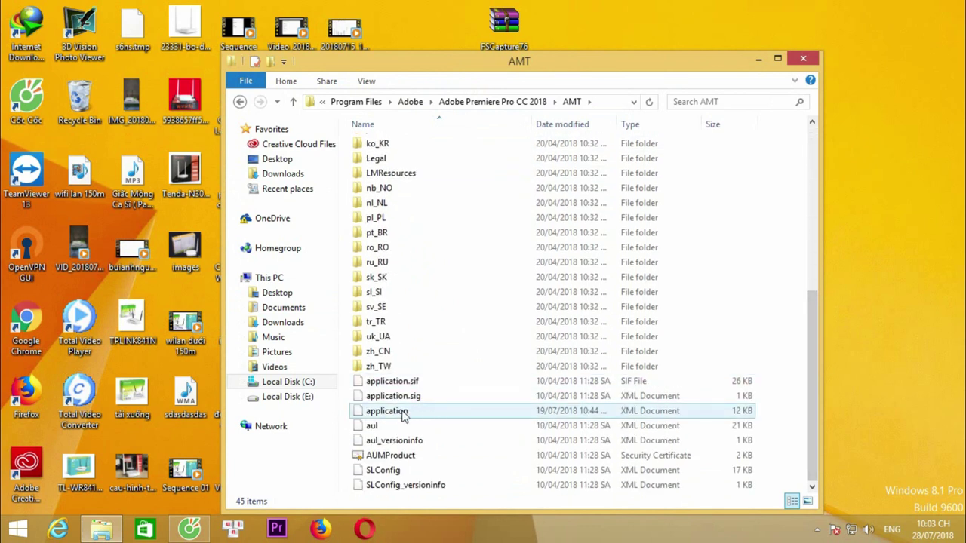
mouse_move(390, 415)
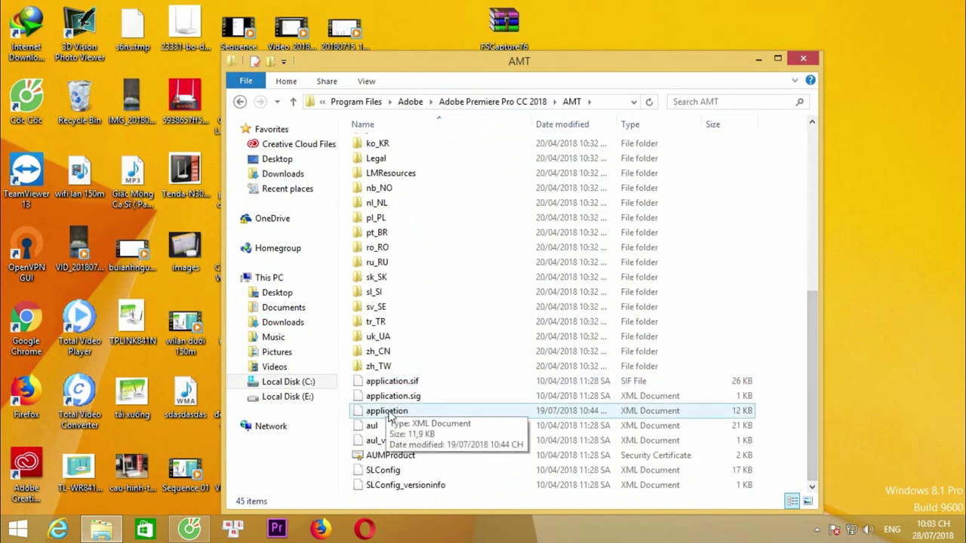
mouse_move(386, 416)
mouse_down()
mouse_move(887, 192)
mouse_move(883, 184)
mouse_up()
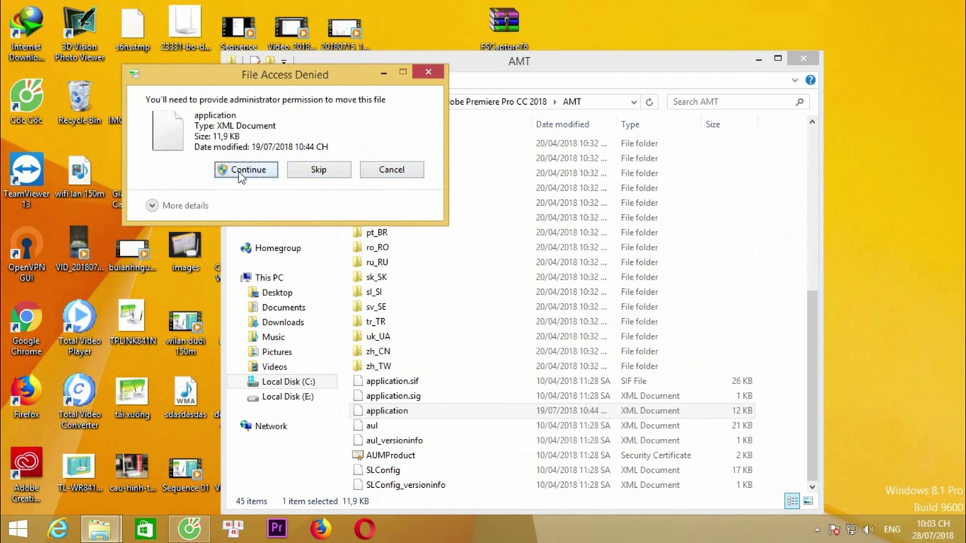
click(240, 171)
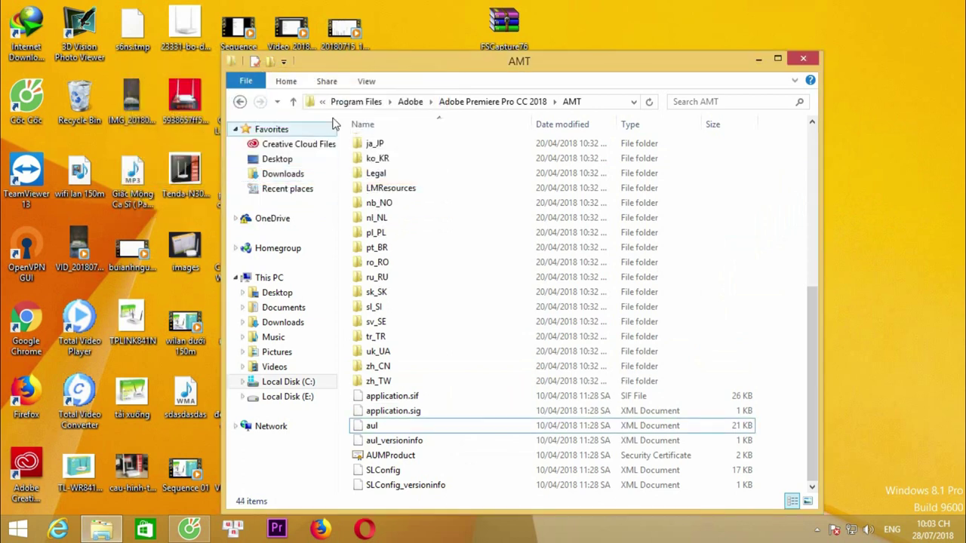
drag(399, 60, 755, 73)
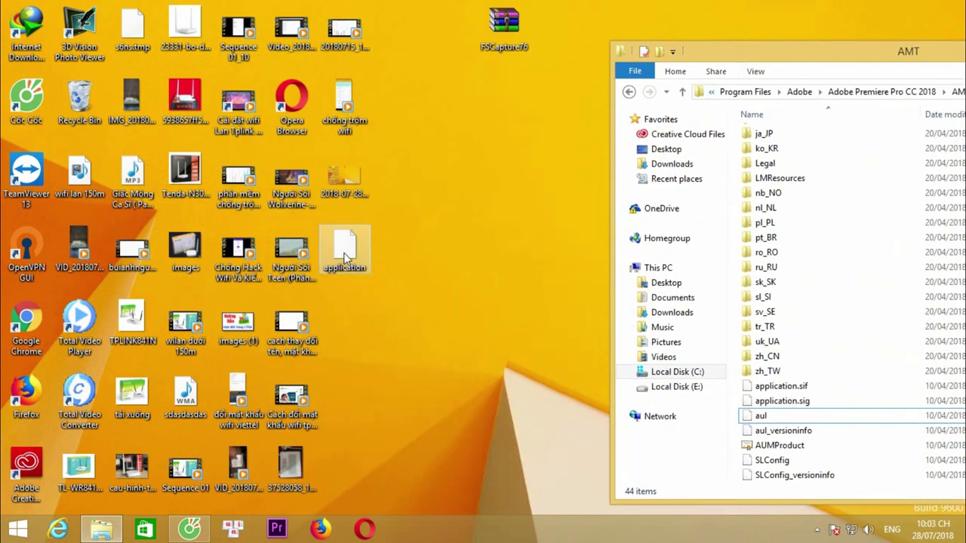
Open the desktop application file in Notepad, maximized
right_click(344, 258)
click(341, 254)
right_click(340, 252)
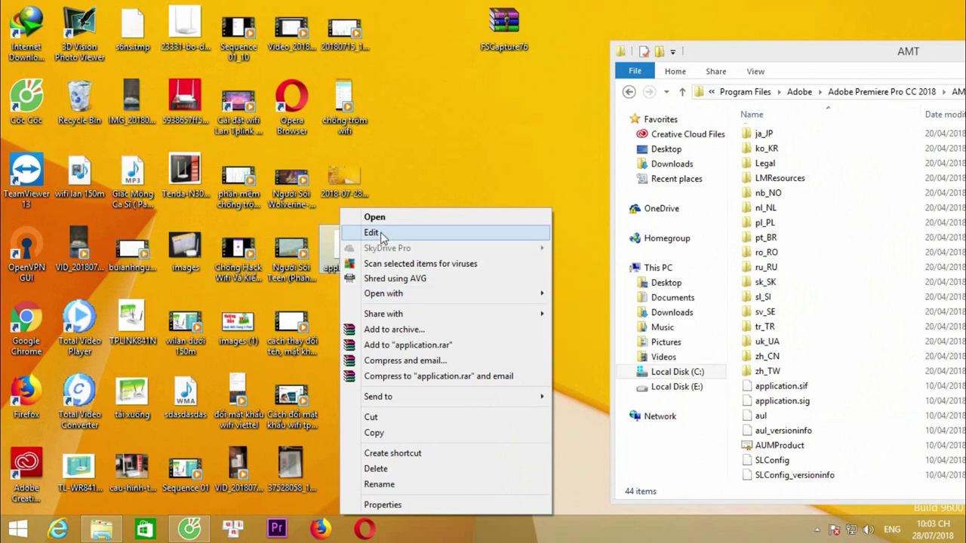
click(395, 233)
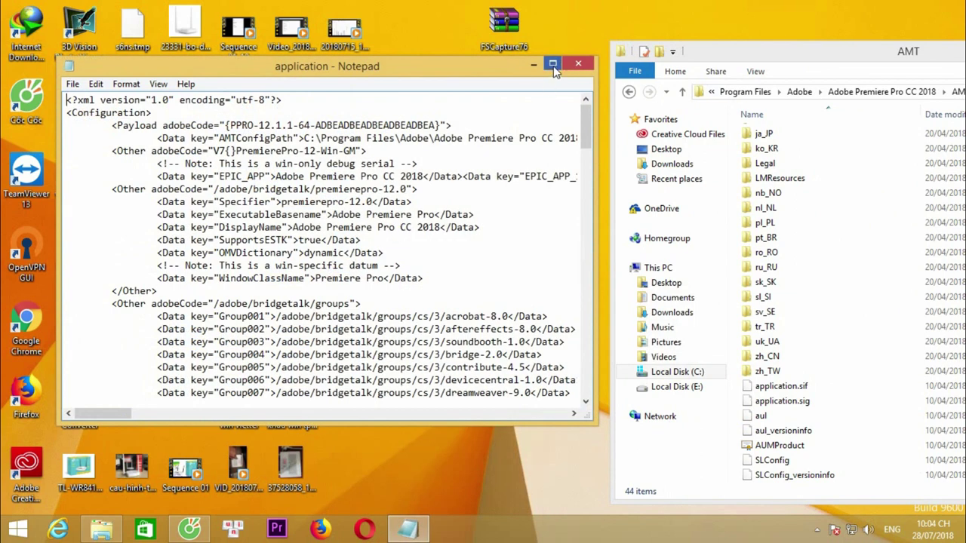
click(553, 65)
Replace the digits near the end of the TrialSerialNumber value with 23
mouse_move(169, 504)
mouse_down()
mouse_move(584, 507)
mouse_move(312, 507)
mouse_up()
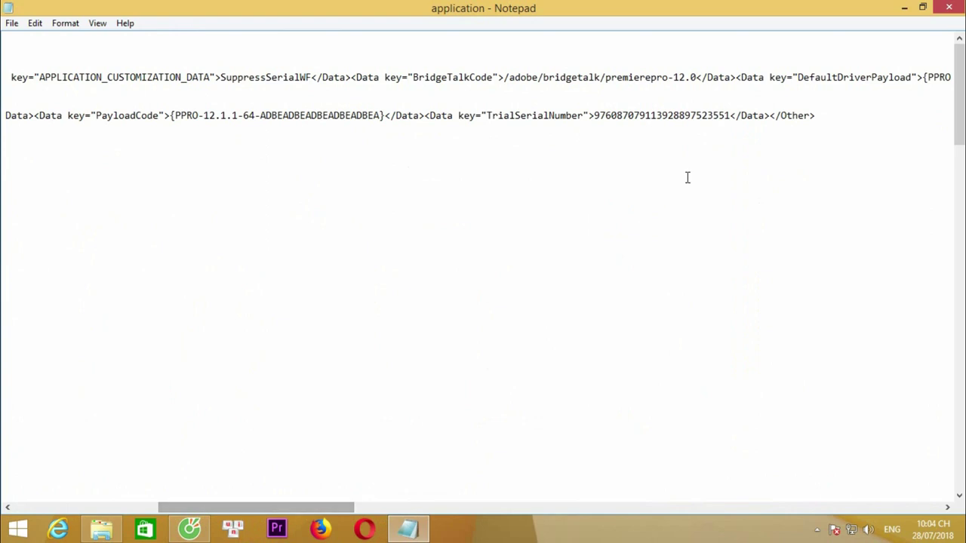
drag(726, 114, 730, 129)
click(856, 118)
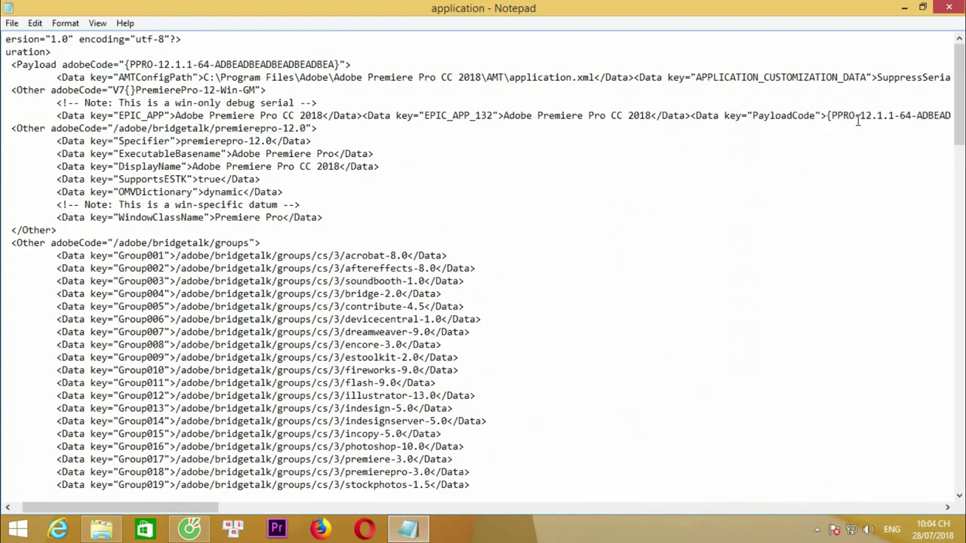
key(Right)
key(Right)
key(Right)
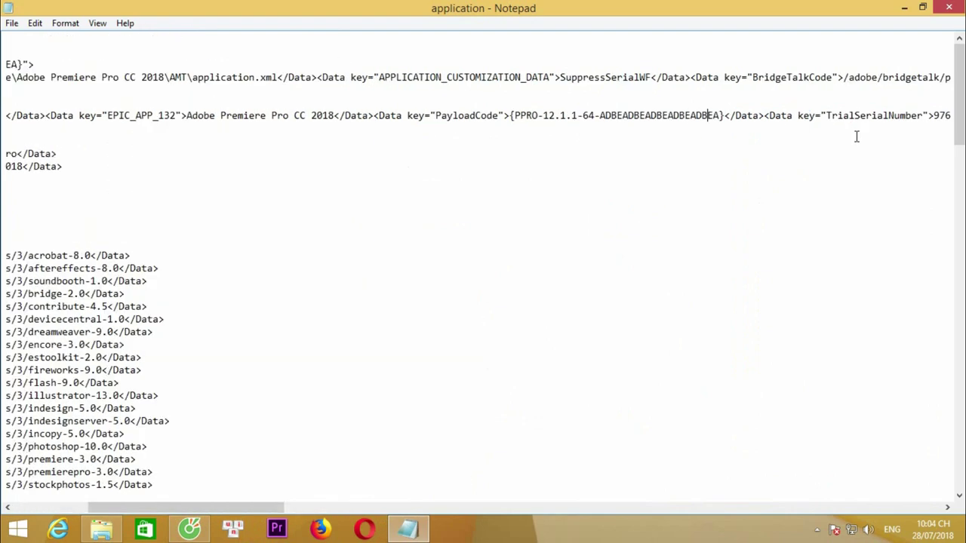
key(Right)
key(Right)
key(Right)
key(Right)
key(Right)
key(Right)
click(518, 113)
double_click(561, 116)
click(604, 116)
click(743, 113)
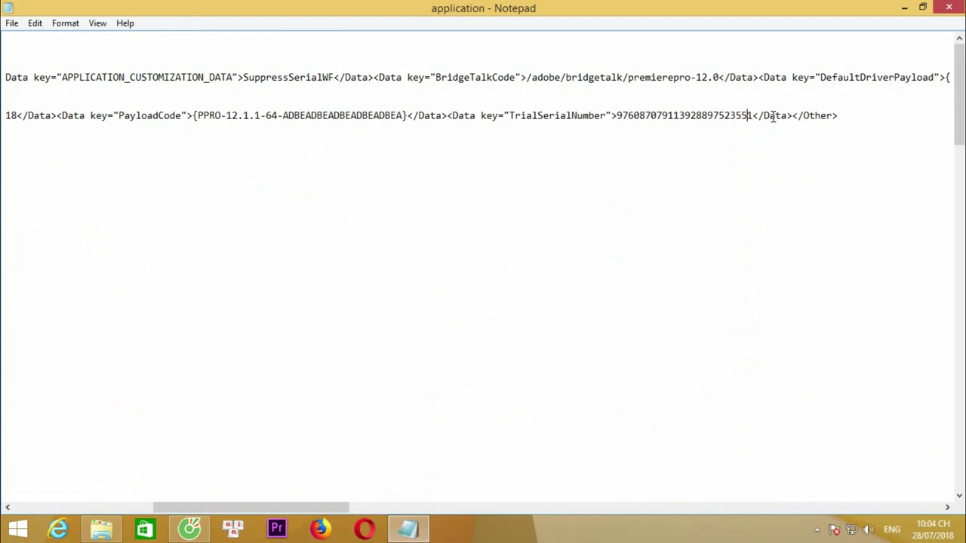
key(BackSpace)
key(BackSpace)
text(23)
Save application.xml, move it back into AMT with administrator permission, and close the folder
click(948, 7)
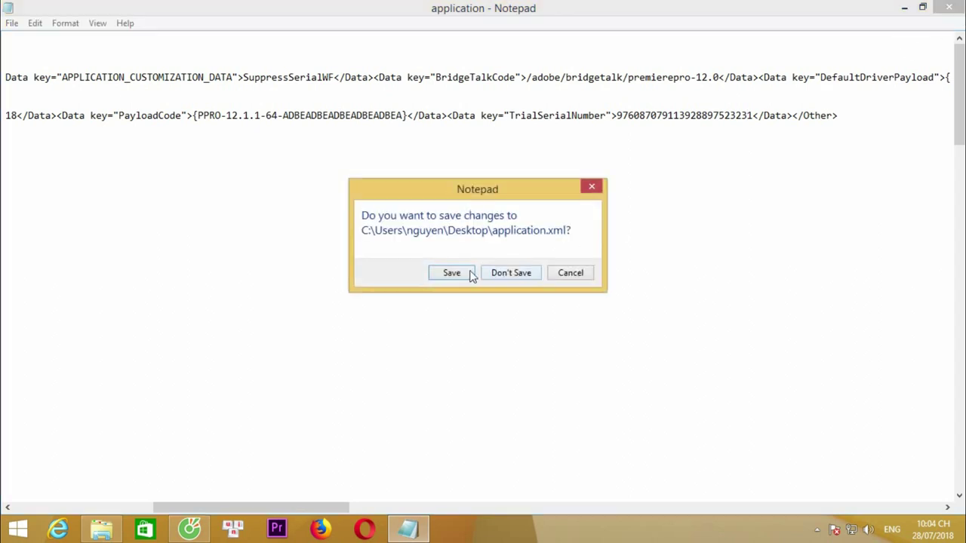
click(459, 271)
drag(344, 249, 758, 415)
click(451, 170)
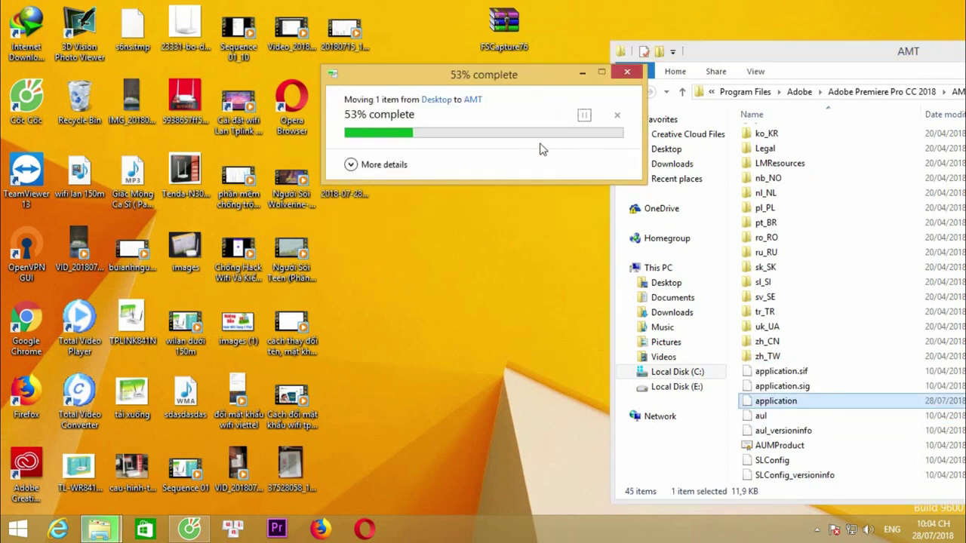
drag(630, 57, 384, 57)
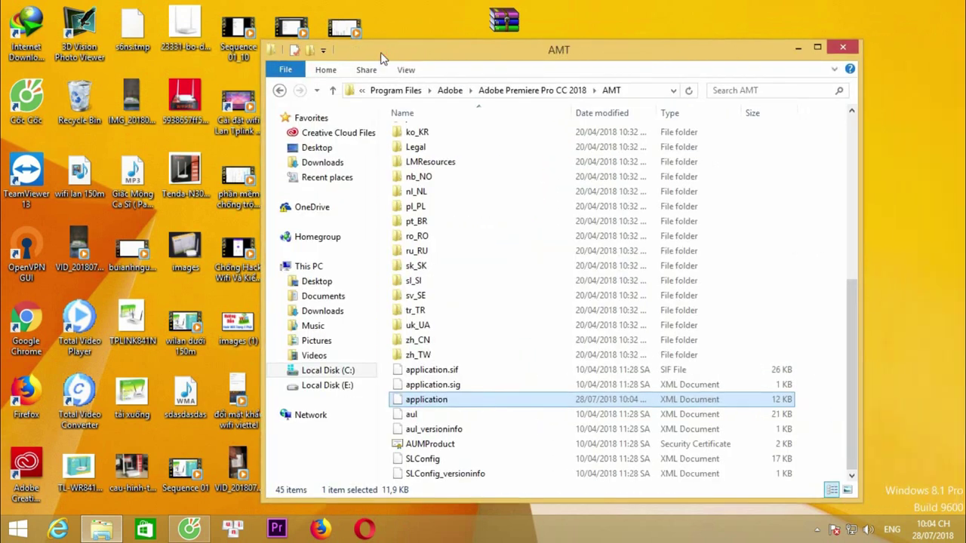
click(843, 49)
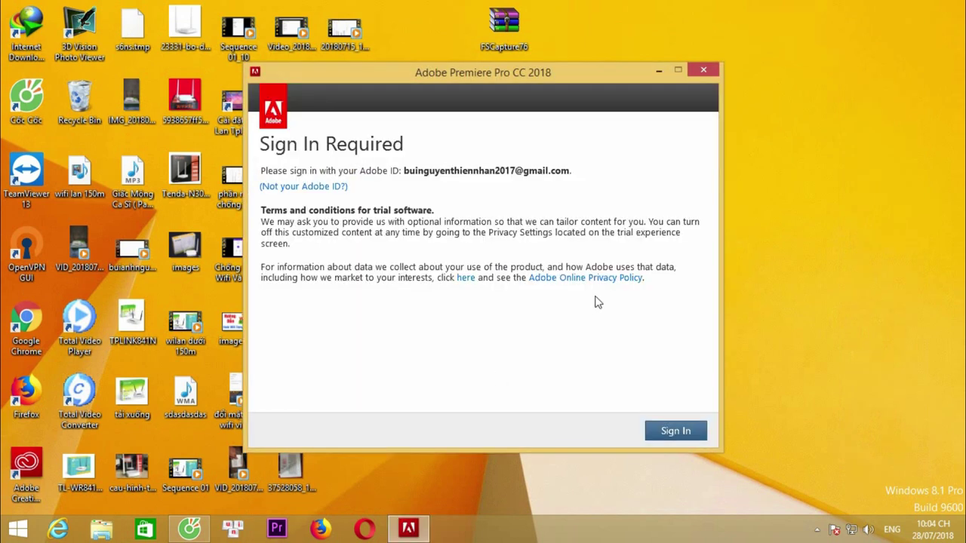
Sign in and start the 7-day Premiere Pro trial
click(676, 432)
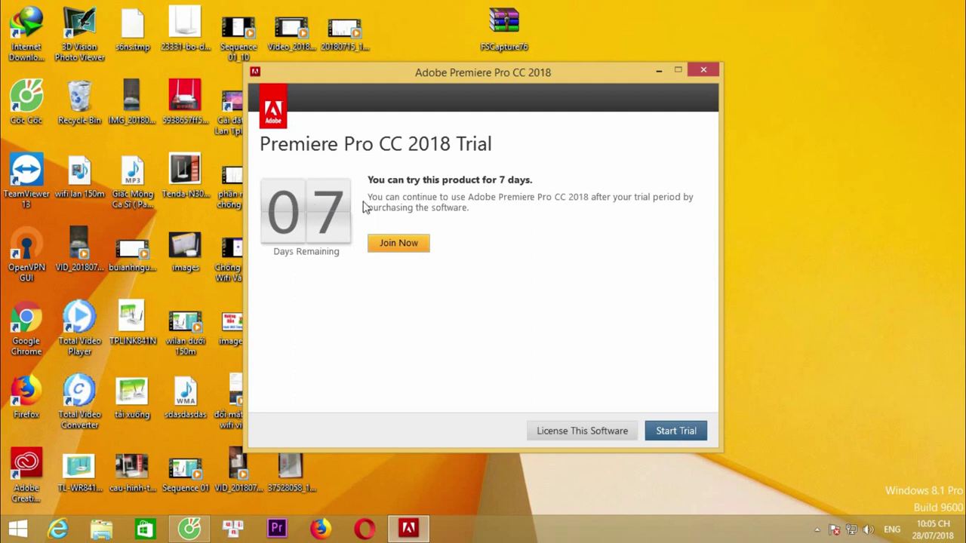
click(674, 436)
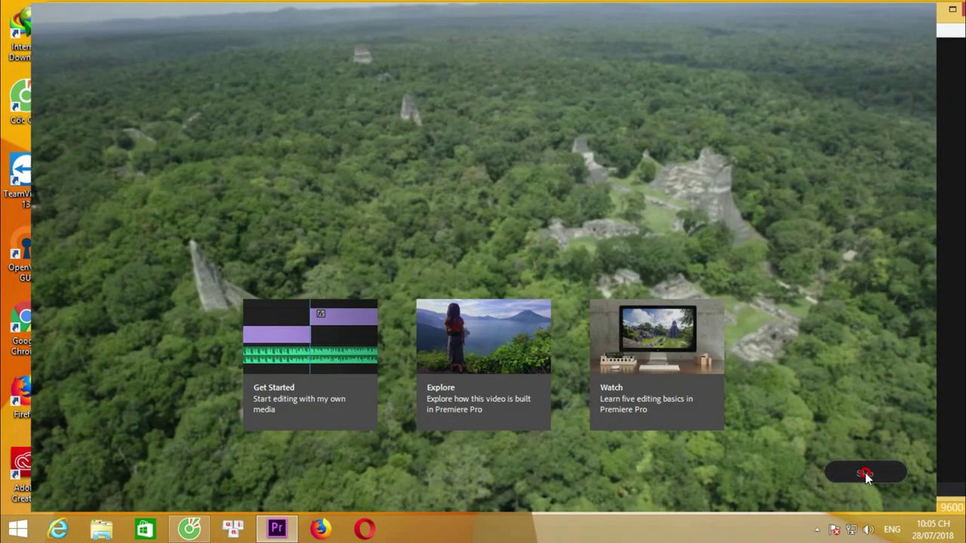
Skip the welcome screen and create a new Untitled project, overwriting the existing one
click(865, 473)
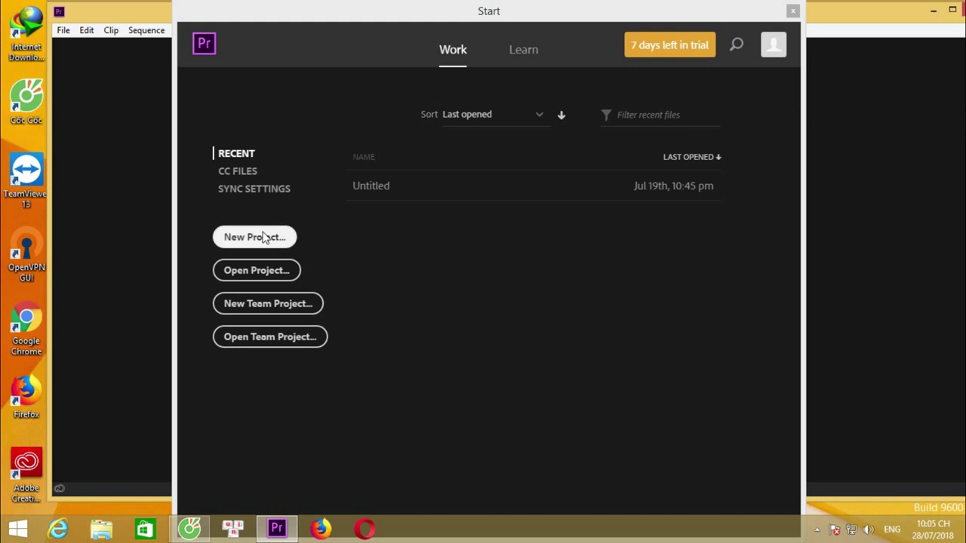
click(263, 237)
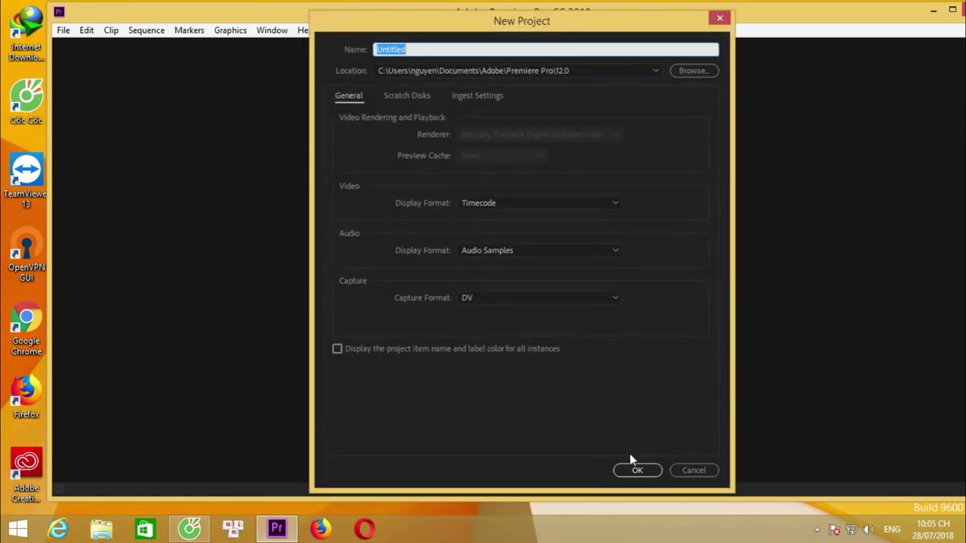
click(637, 470)
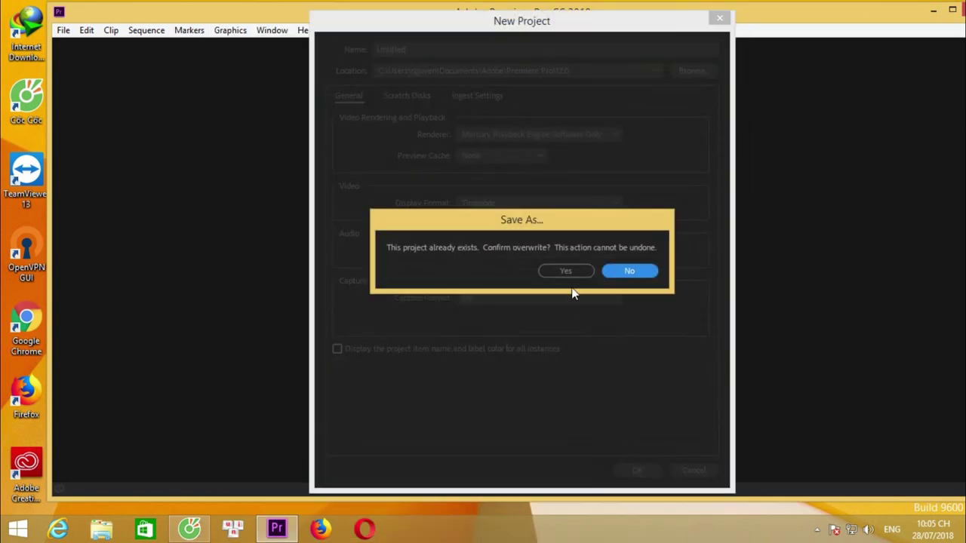
click(567, 272)
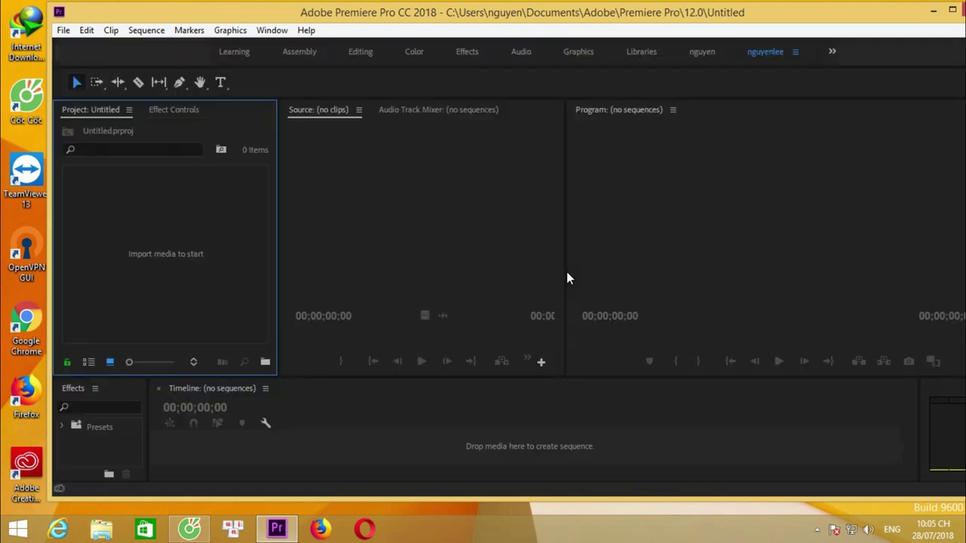
Maximize Premiere and import Video_2018-07-22_093543 from the Desktop into the project
double_click(786, 20)
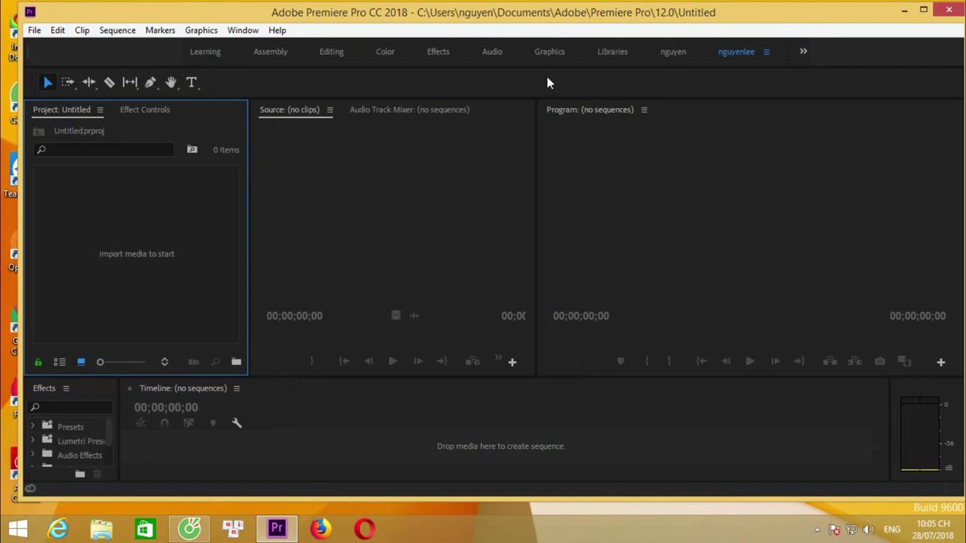
double_click(182, 195)
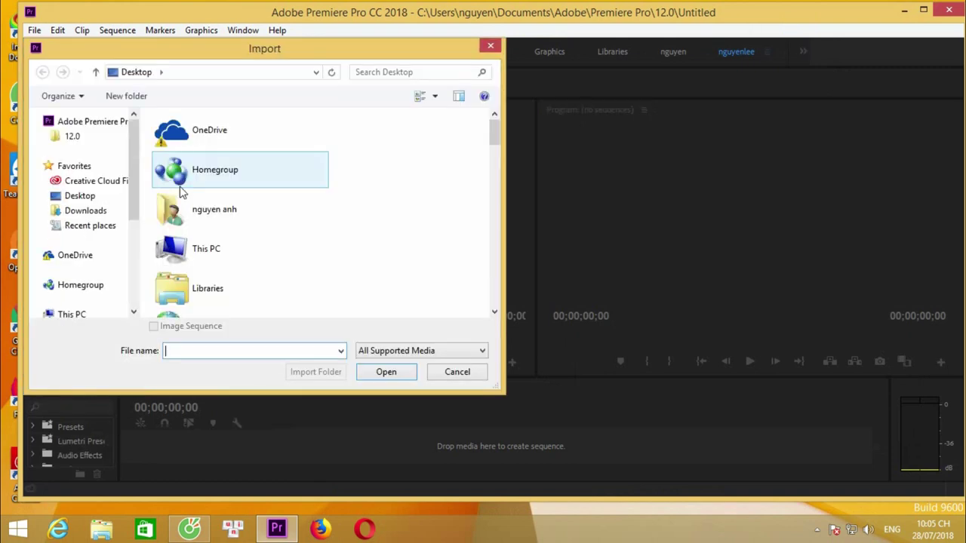
click(489, 49)
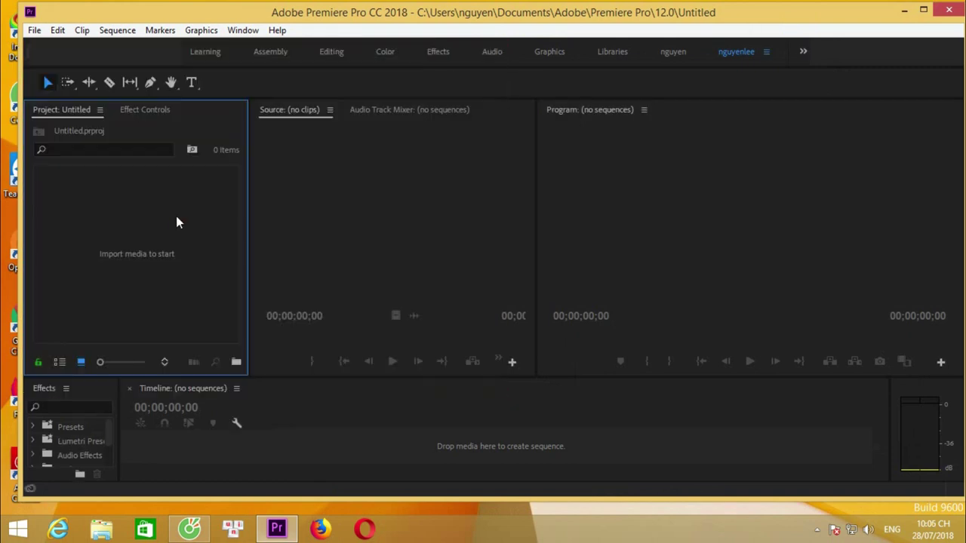
double_click(176, 215)
scroll(478, 204, down, 2)
scroll(469, 305, down, 10)
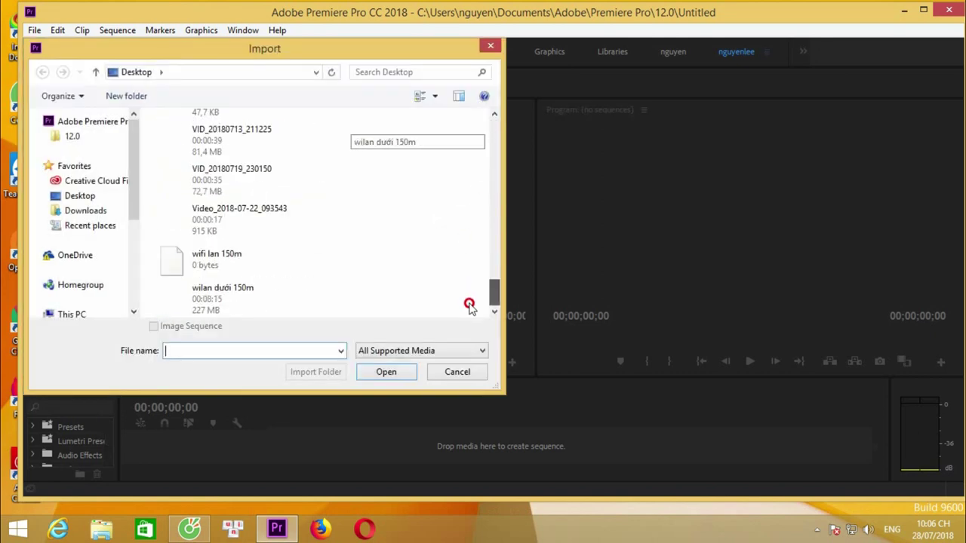
double_click(239, 221)
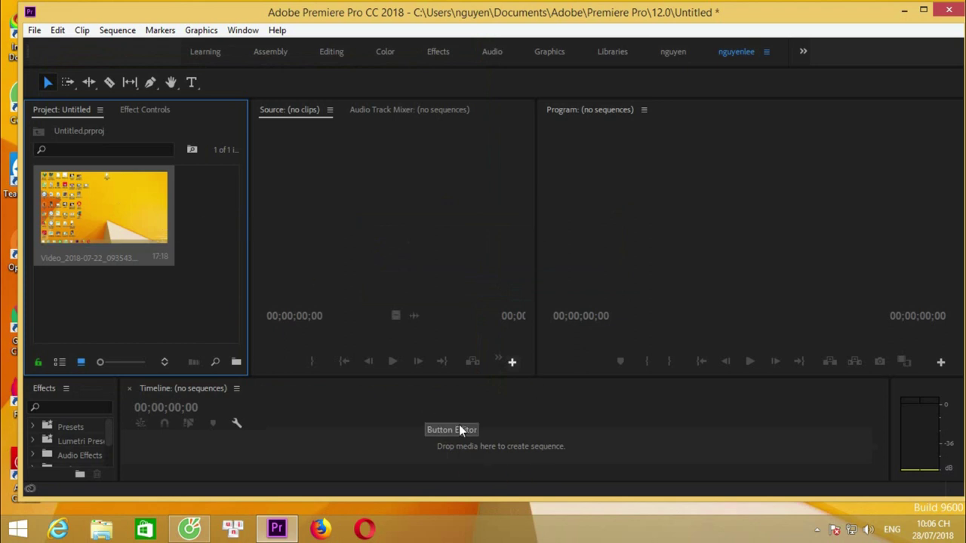
Create a sequence by placing the clip on the timeline, and preview it
drag(460, 429, 450, 423)
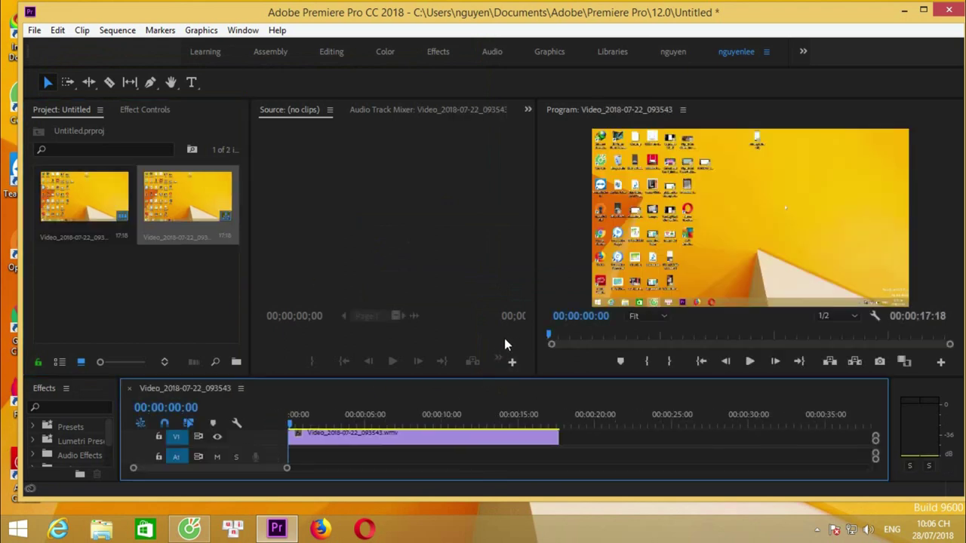
click(752, 369)
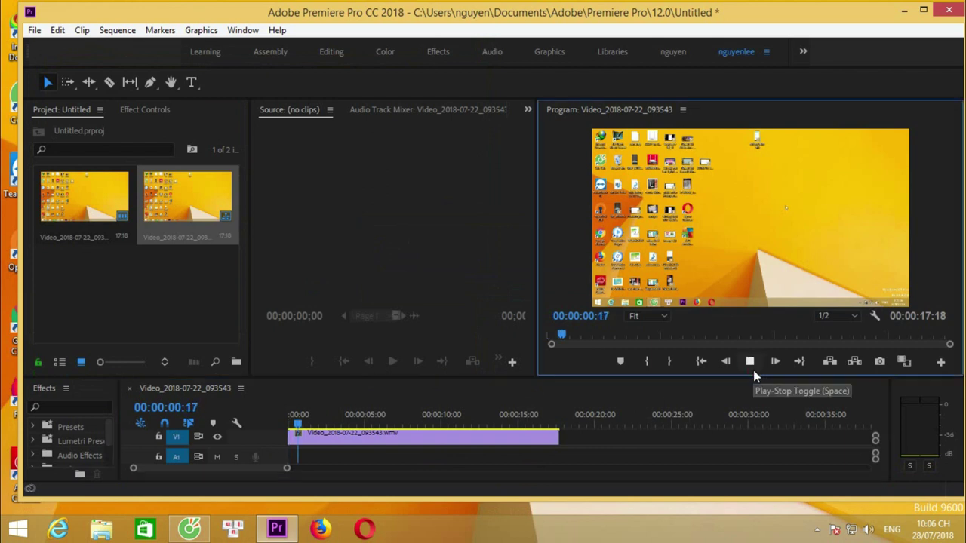
click(750, 361)
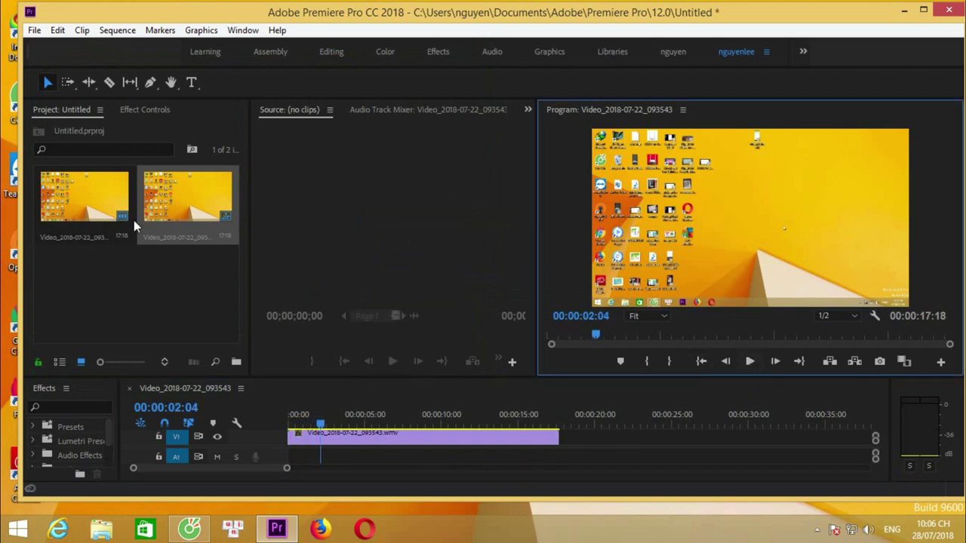
Load the clip in the source monitor and rearrange the timeline panel beneath the monitors
click(83, 197)
drag(367, 185, 367, 188)
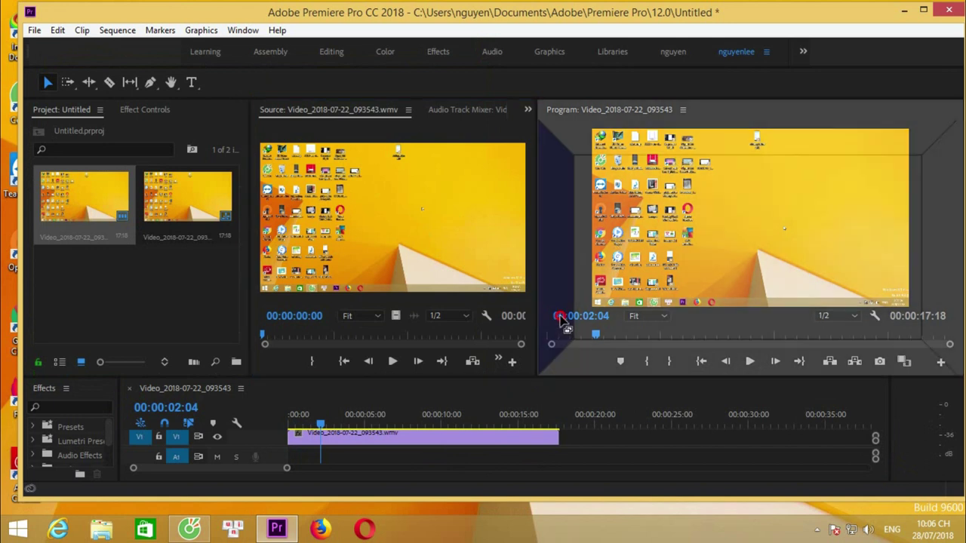
drag(556, 379, 556, 319)
drag(687, 120, 473, 406)
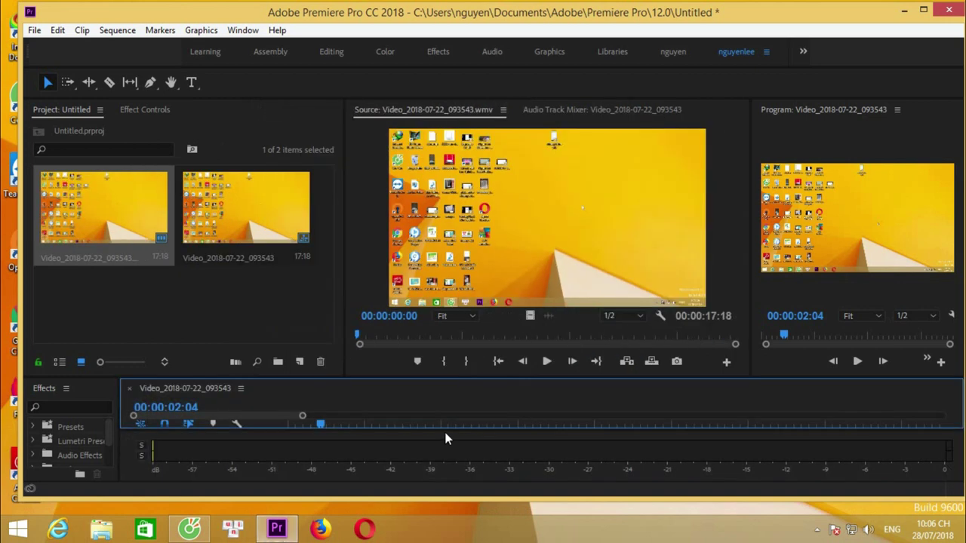
drag(444, 429, 444, 475)
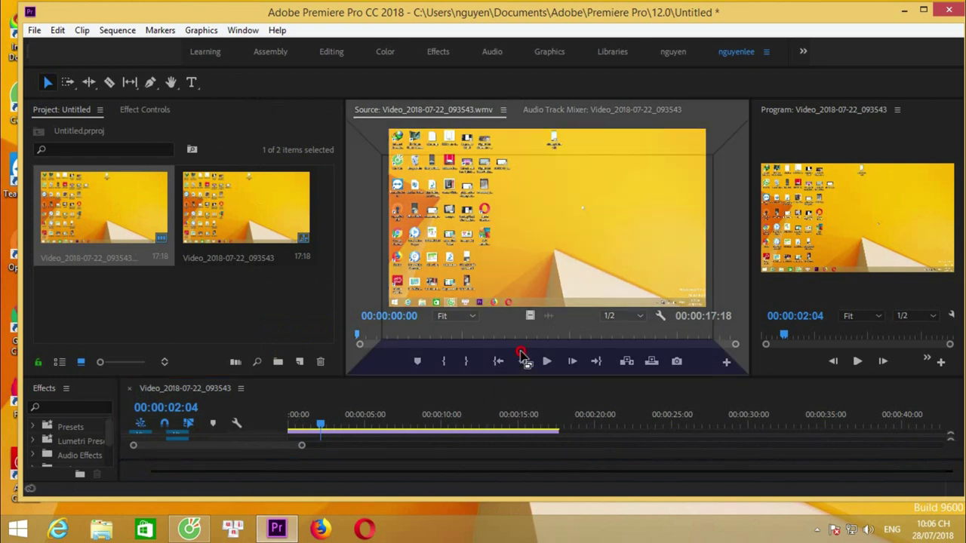
drag(521, 383, 520, 350)
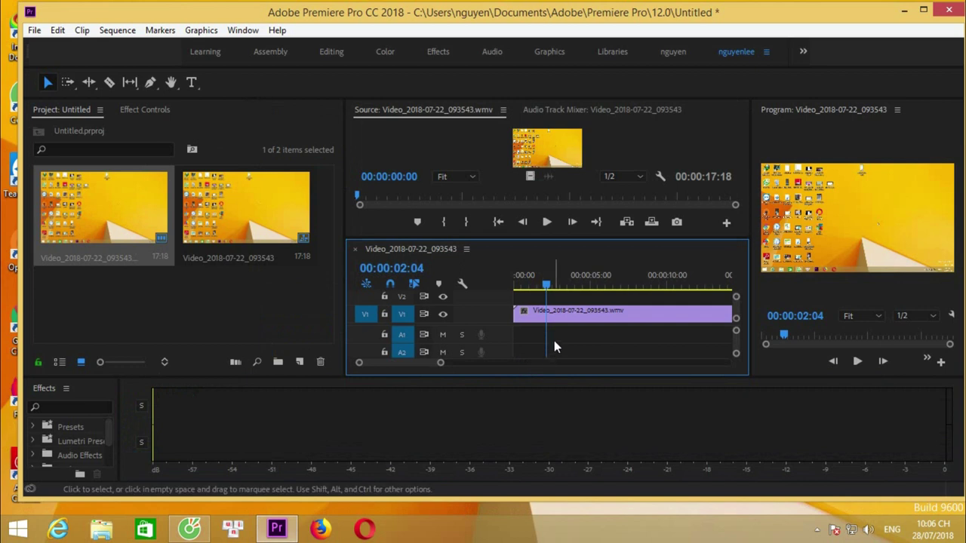
Quit Premiere Pro without saving Untitled.prproj
click(725, 164)
mouse_move(578, 252)
mouse_down()
mouse_move(517, 264)
mouse_move(475, 254)
mouse_move(588, 302)
mouse_up()
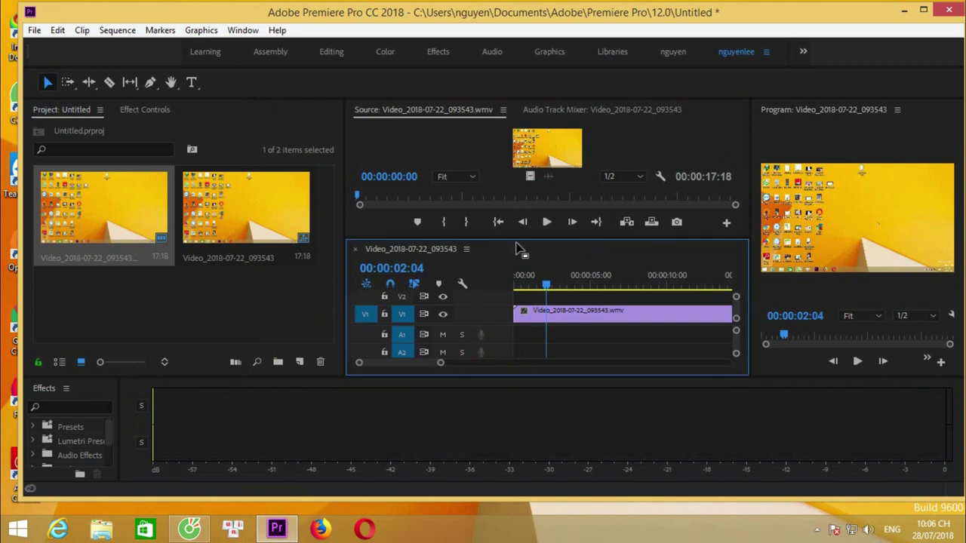
click(948, 10)
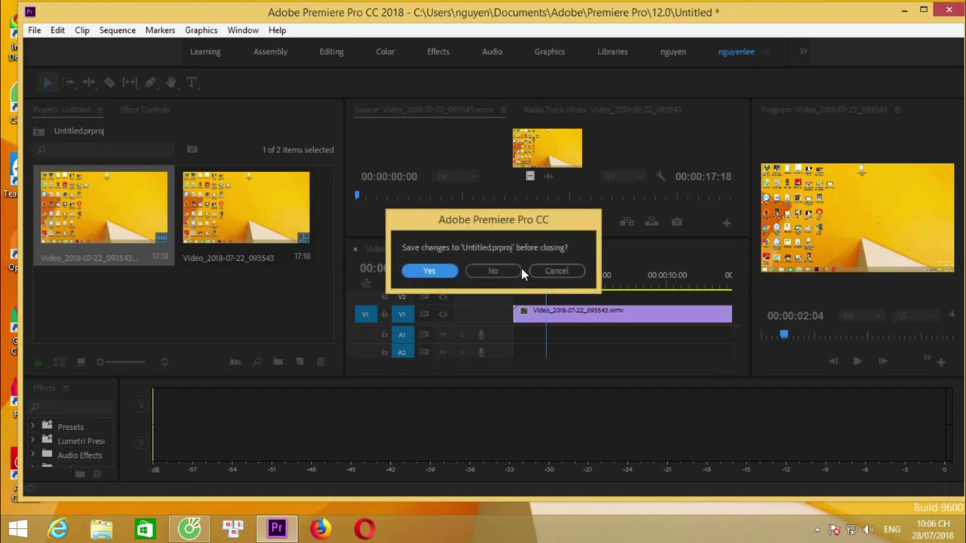
click(500, 270)
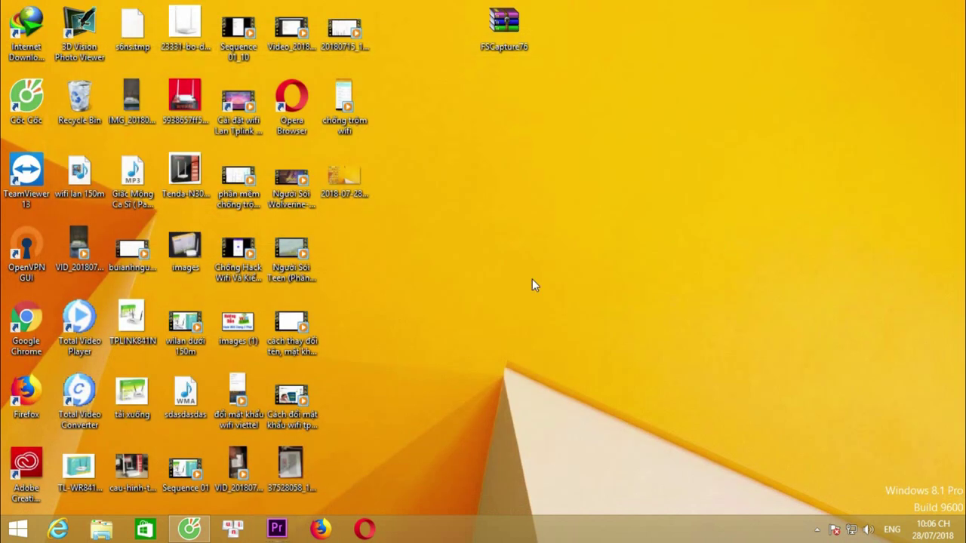